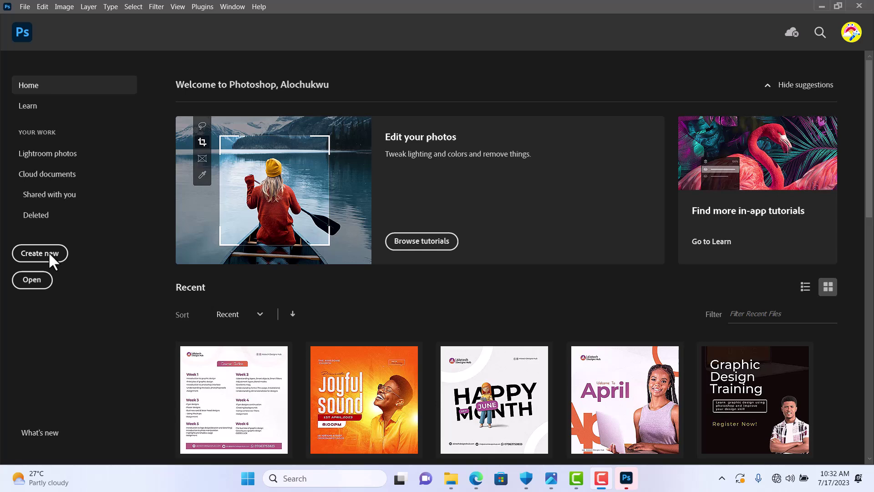
# Start a new document and browse the Saved and Photo preset categories.
pyautogui.click(50, 255)
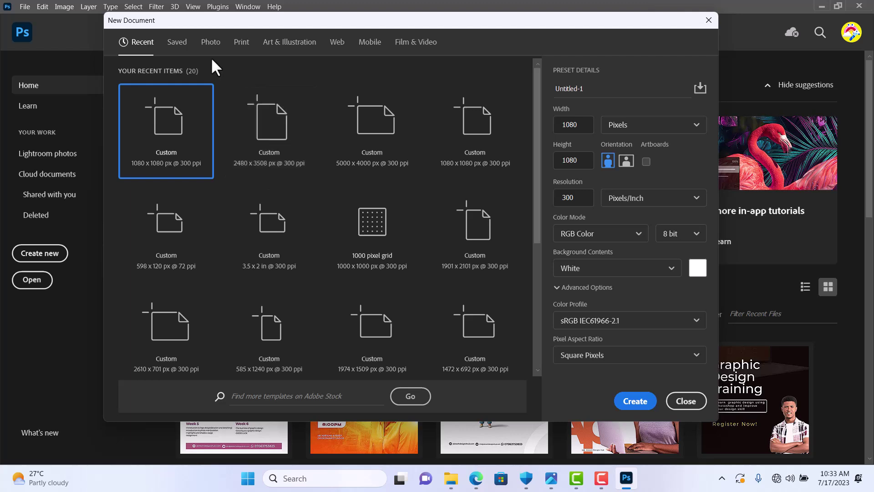
pyautogui.click(180, 44)
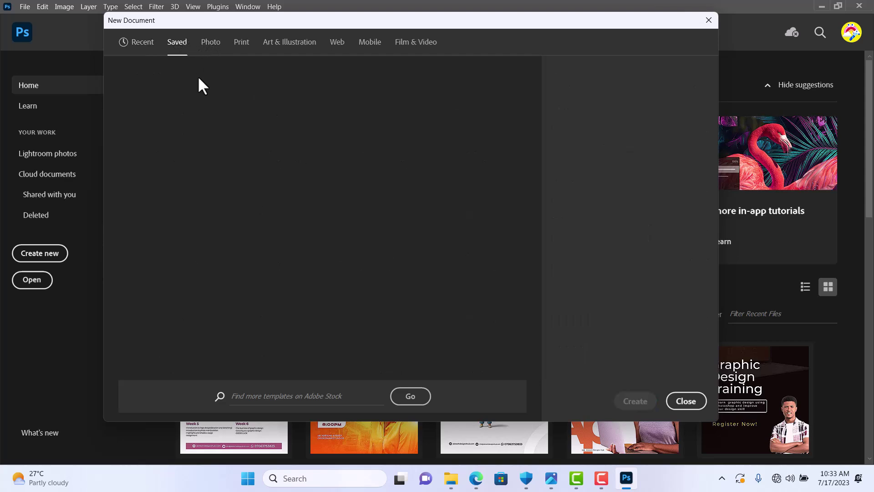
pyautogui.click(214, 49)
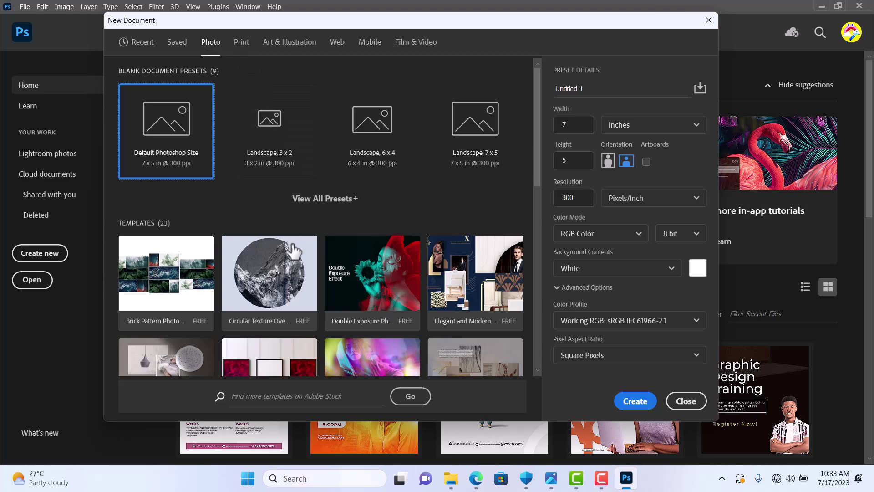
pyautogui.scroll(-2, 288, 250)
pyautogui.scroll(2, 288, 250)
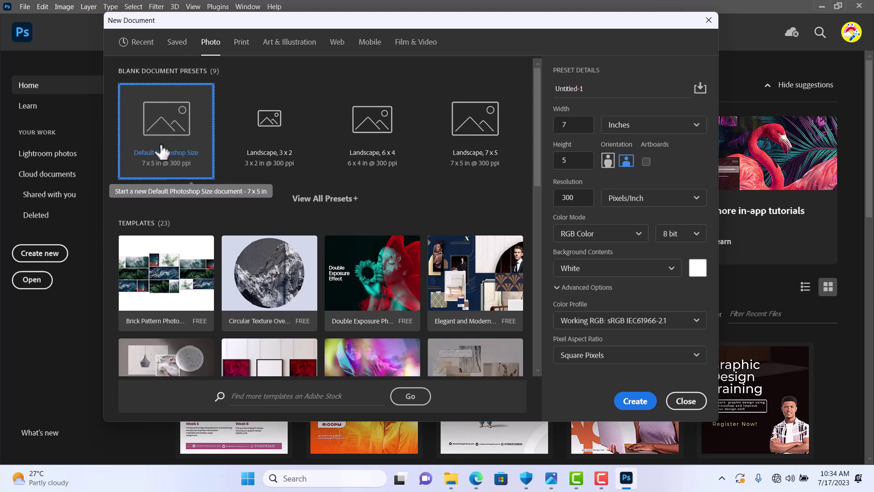
# Examine the complete list of blank document presets in the Print category.
pyautogui.click(240, 47)
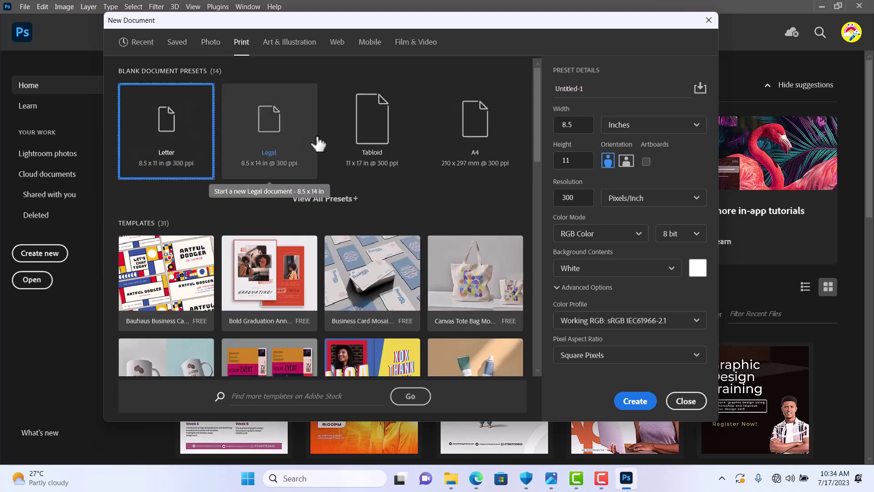
pyautogui.scroll(-2, 318, 142)
pyautogui.scroll(2, 318, 143)
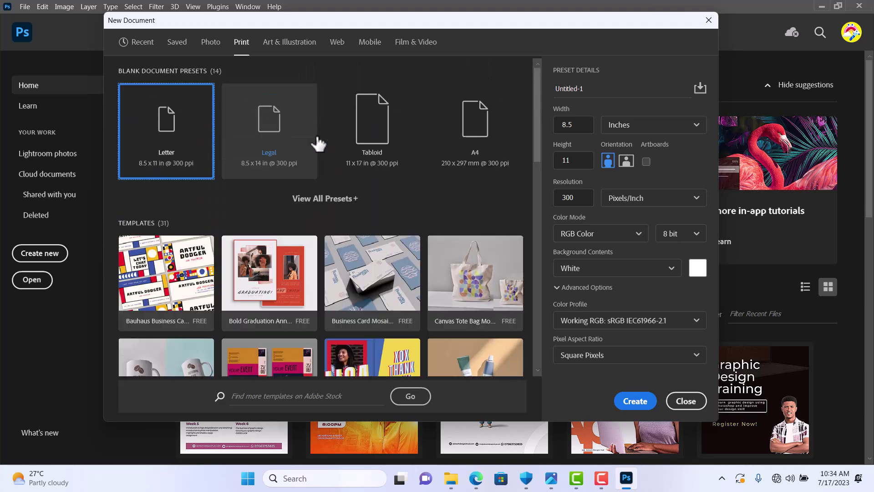
pyautogui.click(325, 197)
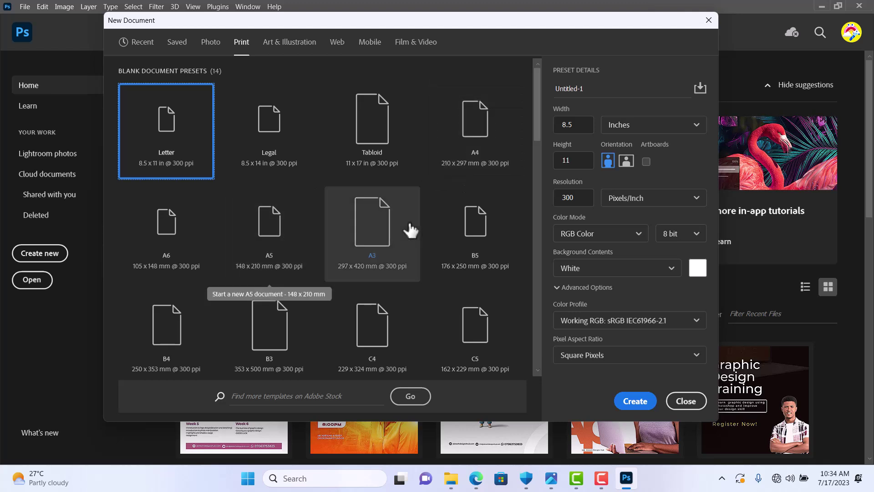
pyautogui.scroll(-3, 472, 235)
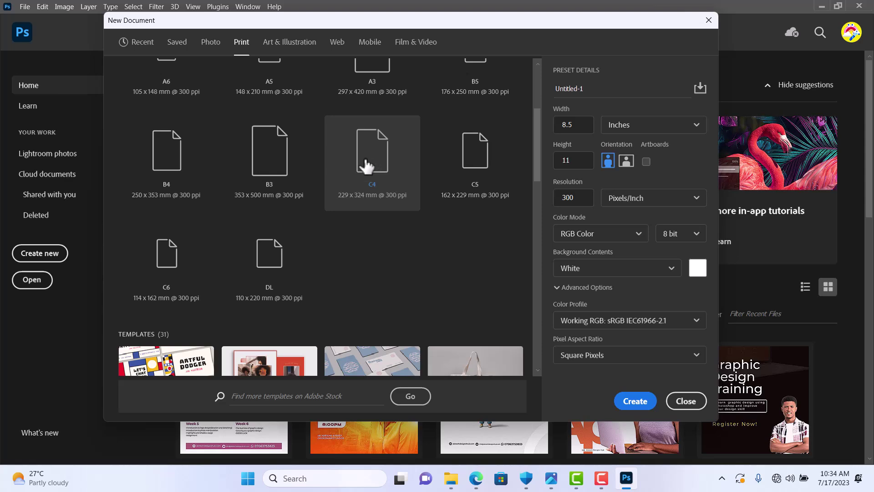
pyautogui.scroll(-3, 358, 169)
pyautogui.scroll(3, 356, 167)
pyautogui.scroll(3, 356, 167)
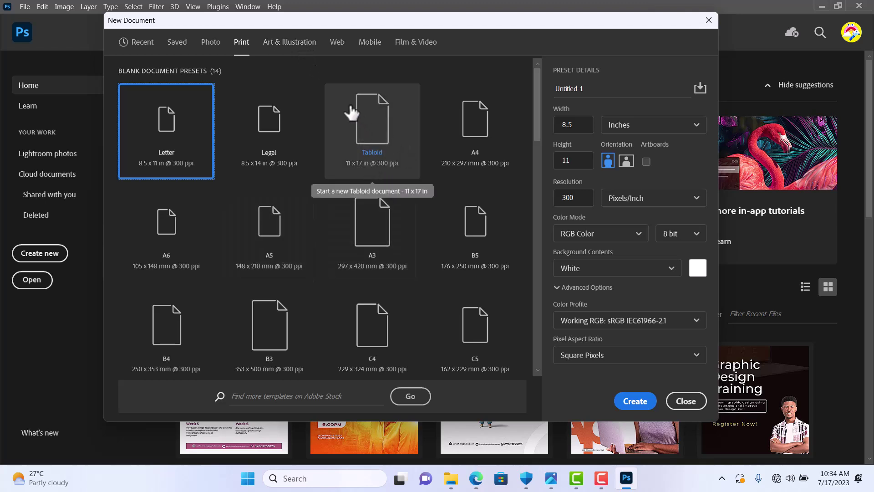
# Look through the Art & Illustration, Web and Mobile preset categories, ending on Mobile.
pyautogui.click(292, 46)
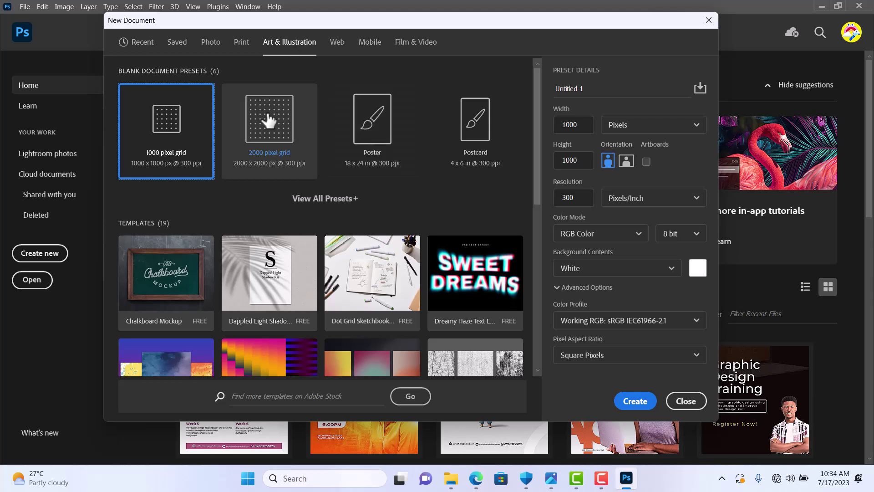
pyautogui.click(338, 44)
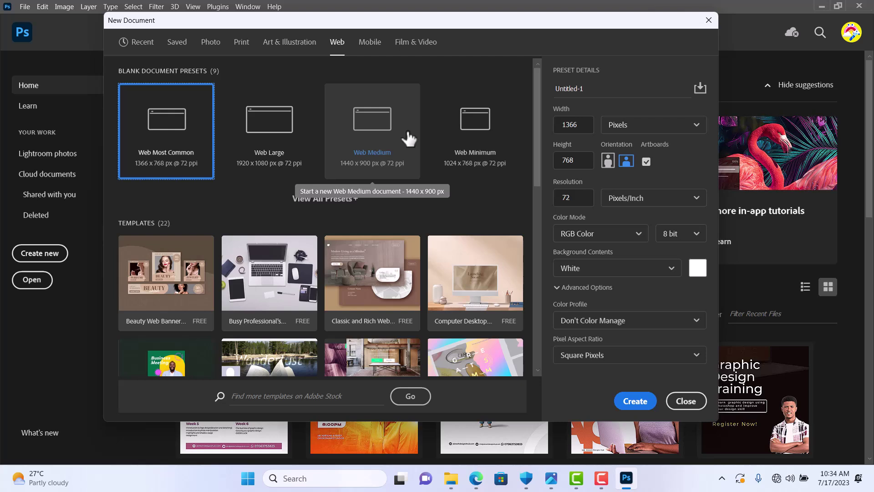
pyautogui.click(367, 44)
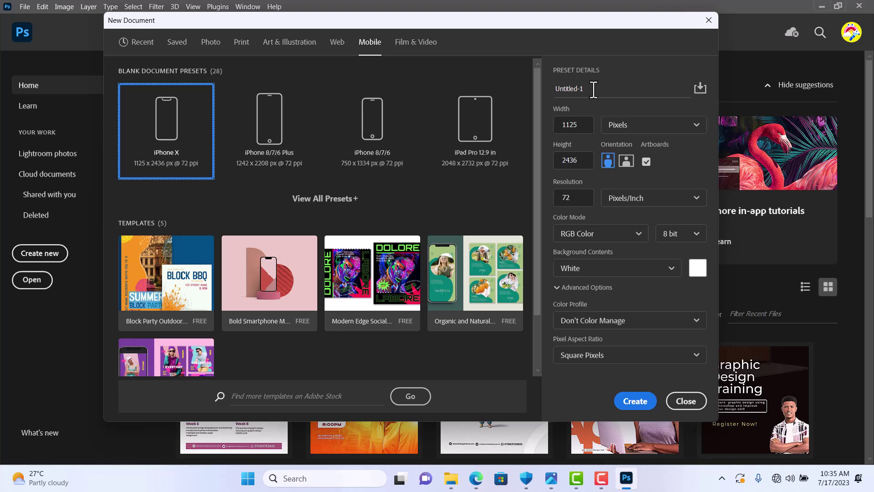
# Name the new document FIRST DESIGN and review the measurement units available for its width.
pyautogui.moveTo(594, 89); pyautogui.dragTo(555, 90)
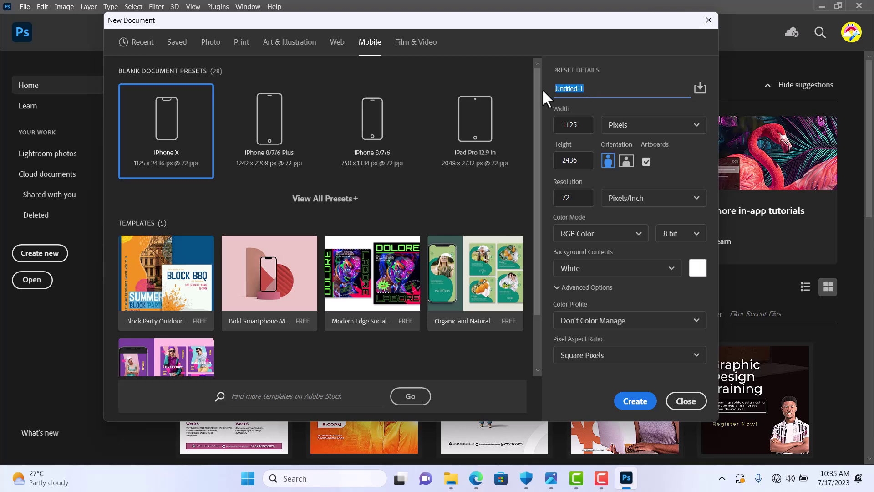
pyautogui.write('FIRST DESIGN')
pyautogui.click(696, 125)
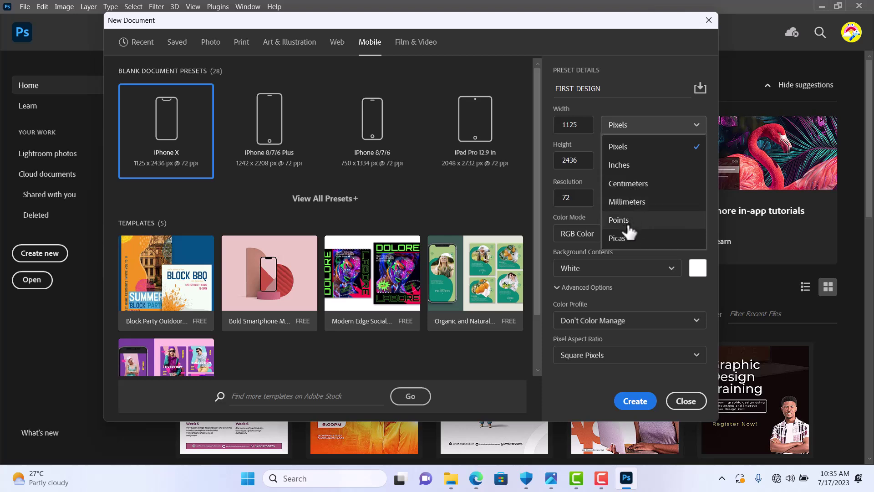
pyautogui.click(639, 108)
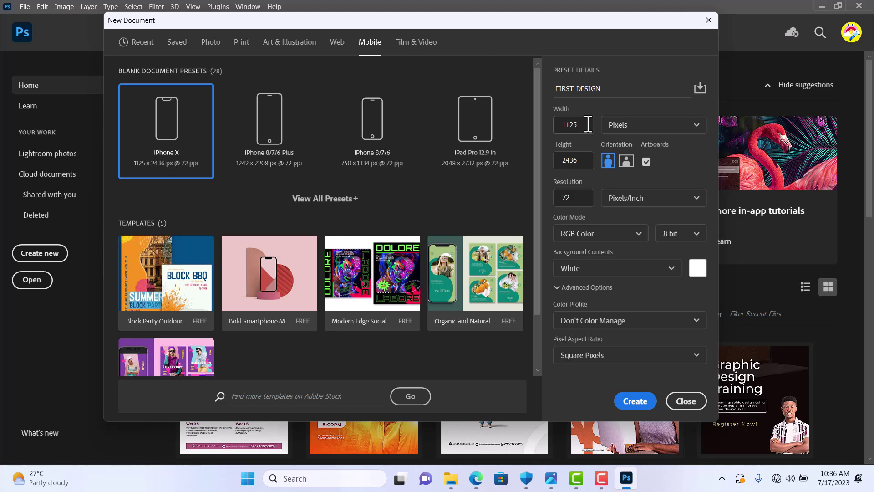
# Change the document's units to inches and set its width to 8.5 and height to 11.
pyautogui.click(650, 132)
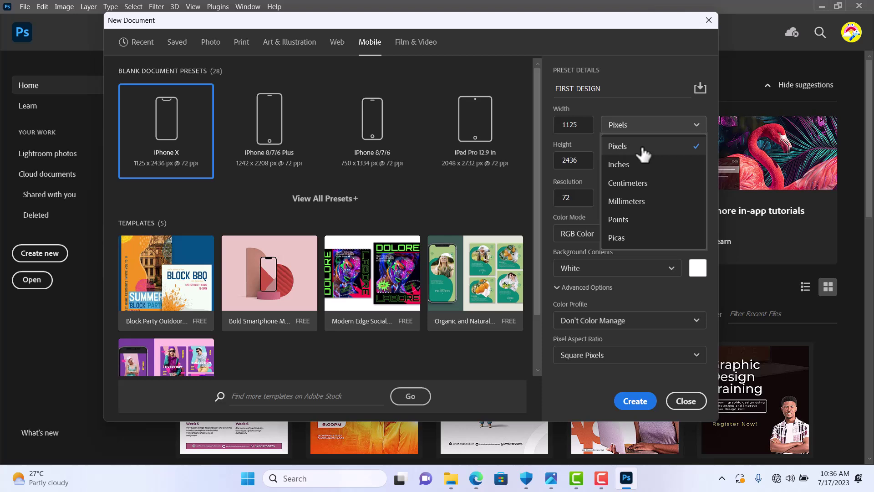
pyautogui.click(638, 166)
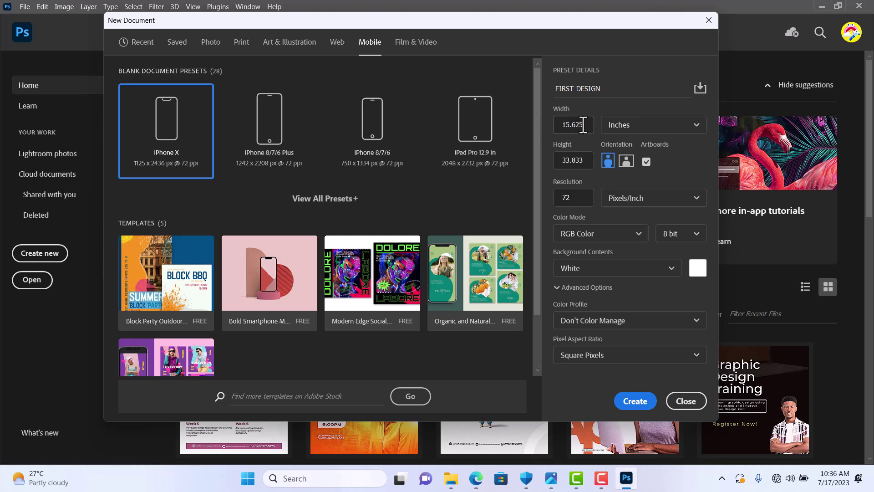
pyautogui.moveTo(586, 125); pyautogui.dragTo(563, 130)
pyautogui.write('8.5')
pyautogui.moveTo(586, 161); pyautogui.dragTo(549, 160)
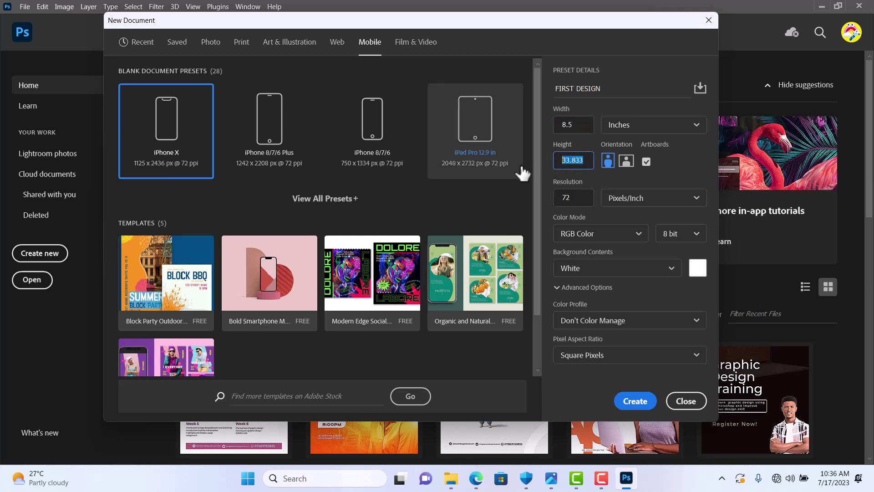
pyautogui.write('11')
pyautogui.click(672, 162)
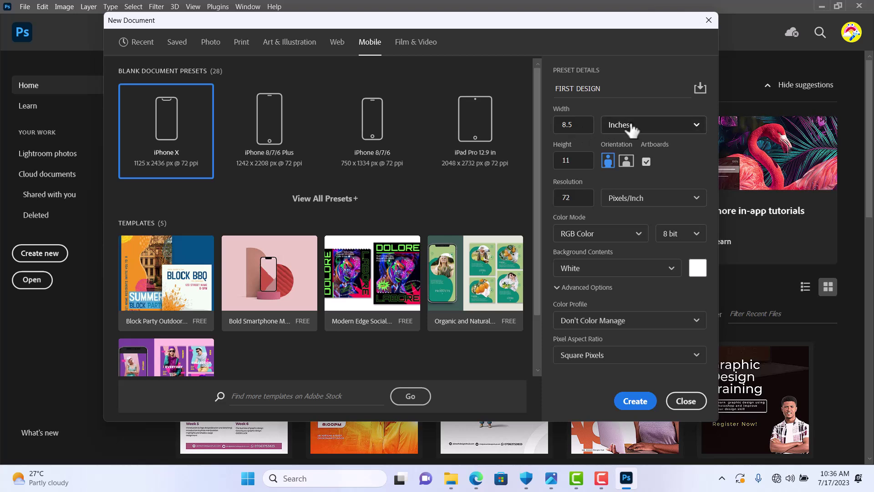
# Convert the document size to pixels and centimeters for comparison, and return the units to inches.
pyautogui.click(658, 132)
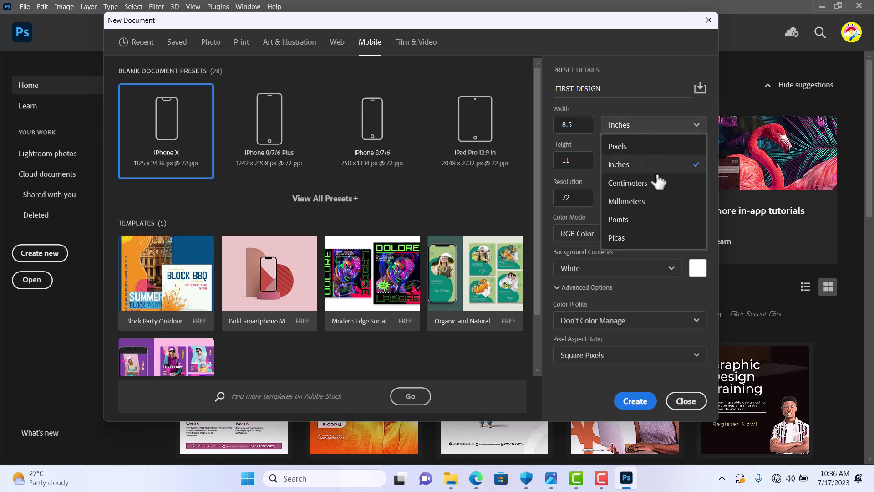
pyautogui.click(627, 150)
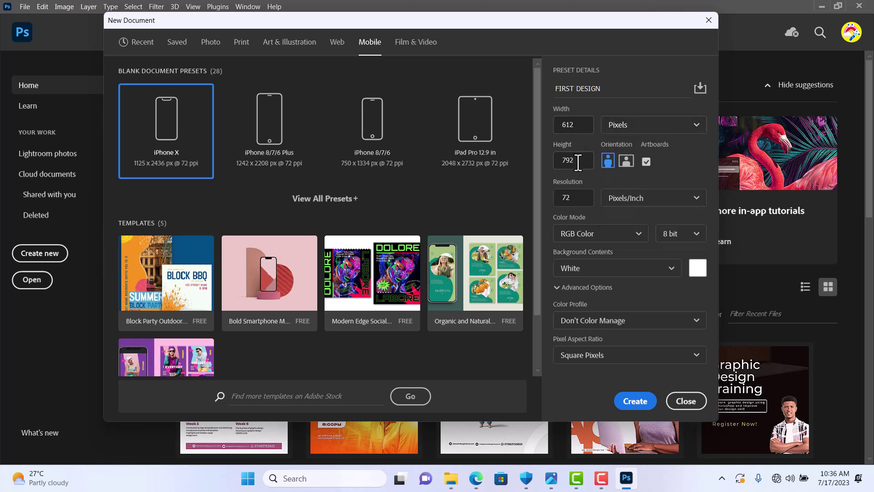
pyautogui.click(657, 131)
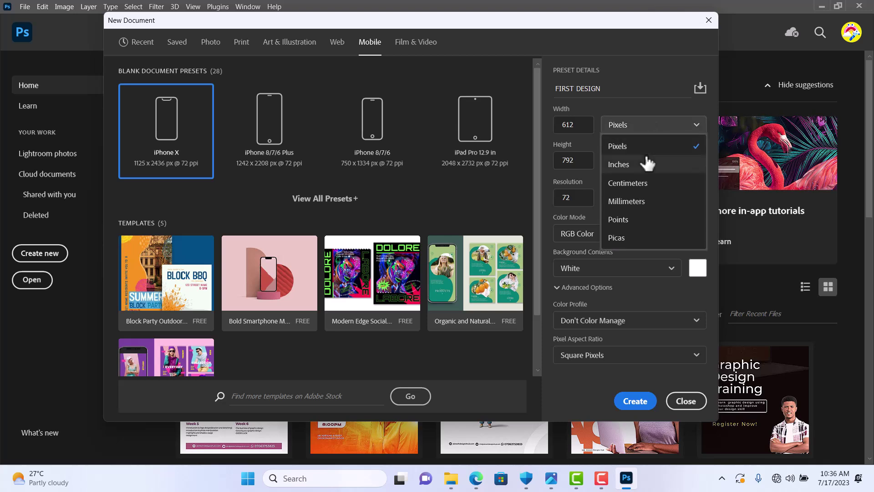
pyautogui.click(643, 185)
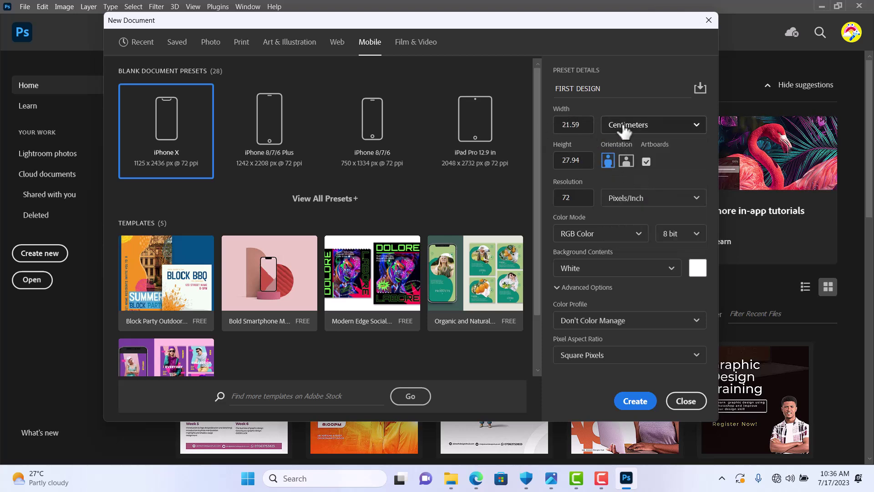
pyautogui.click(646, 125)
pyautogui.click(640, 164)
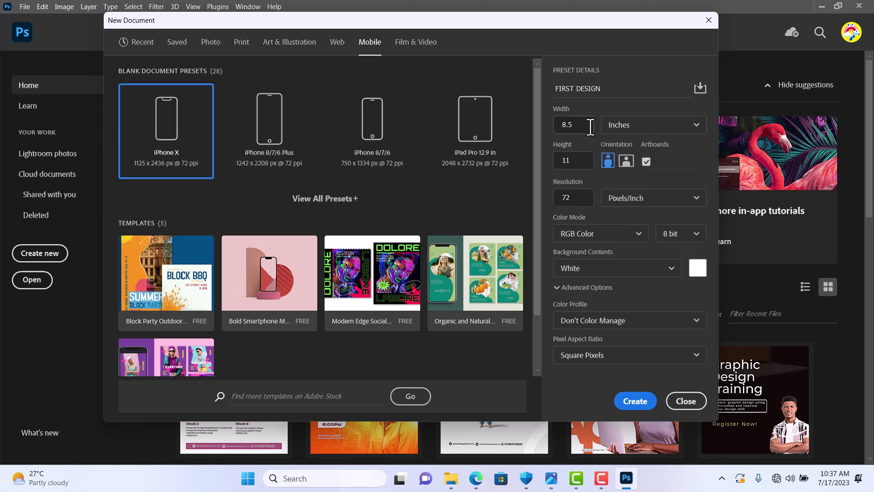
# Try centimeters, millimeters, points and picas as the document size units, and switch back to inches.
pyautogui.click(615, 125)
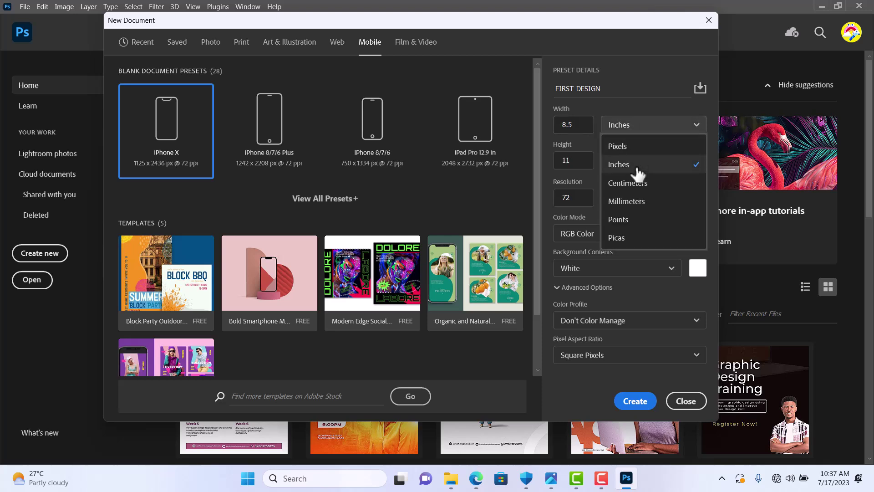
pyautogui.click(639, 184)
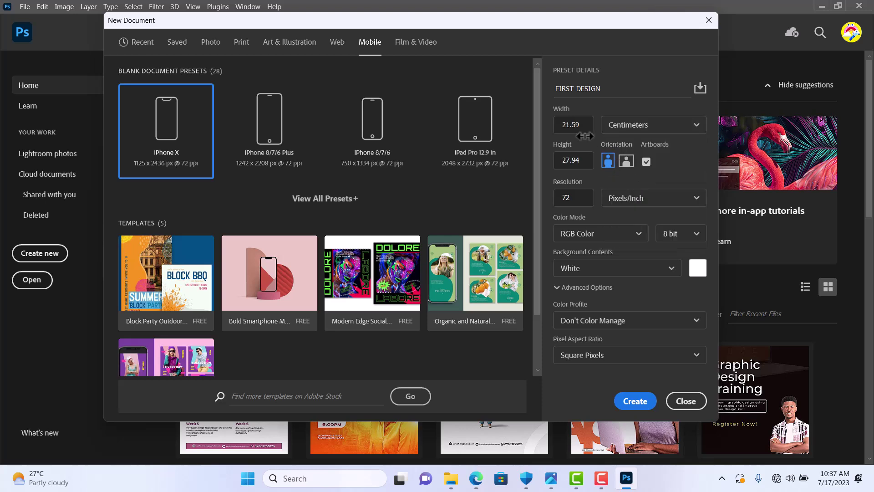
pyautogui.click(677, 127)
pyautogui.click(641, 202)
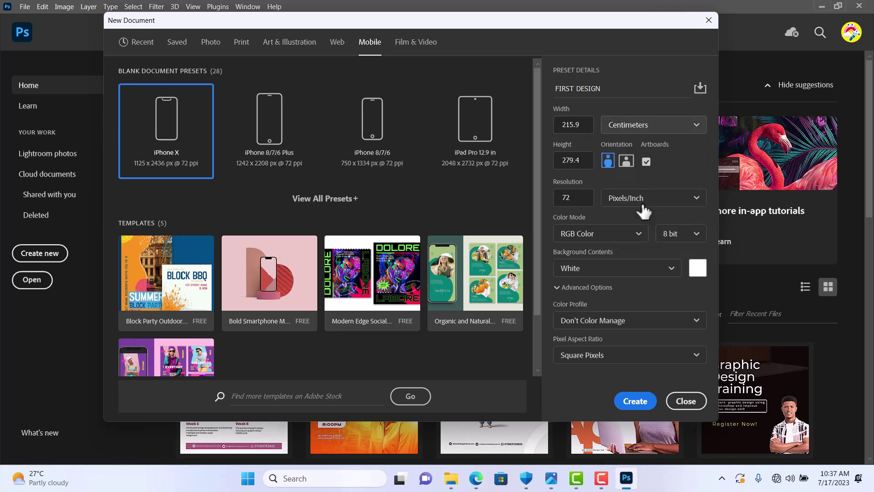
pyautogui.click(670, 124)
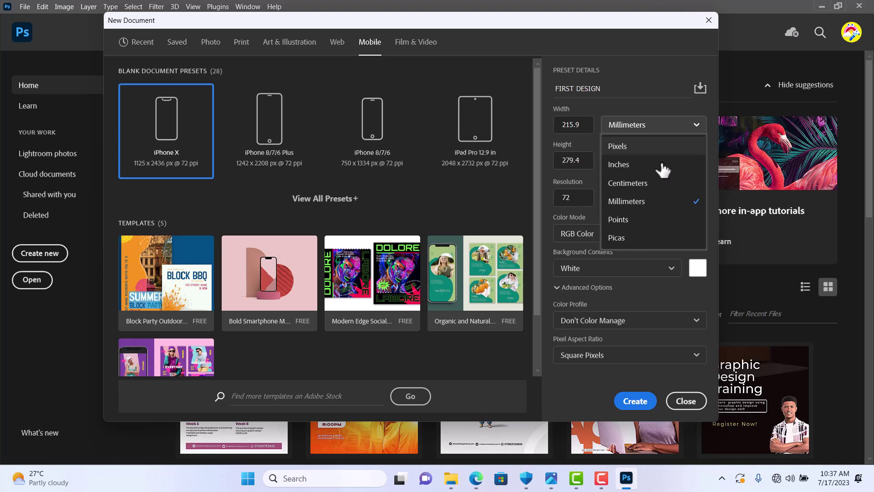
pyautogui.click(646, 218)
pyautogui.click(638, 123)
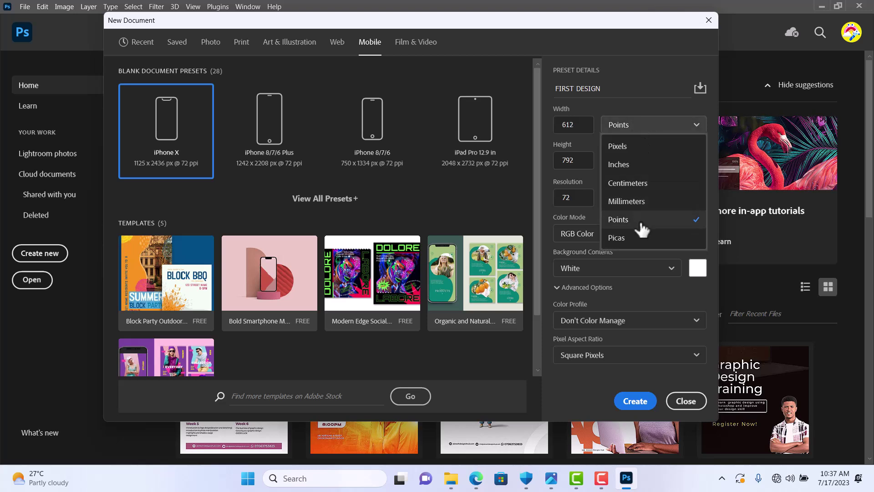
pyautogui.click(639, 238)
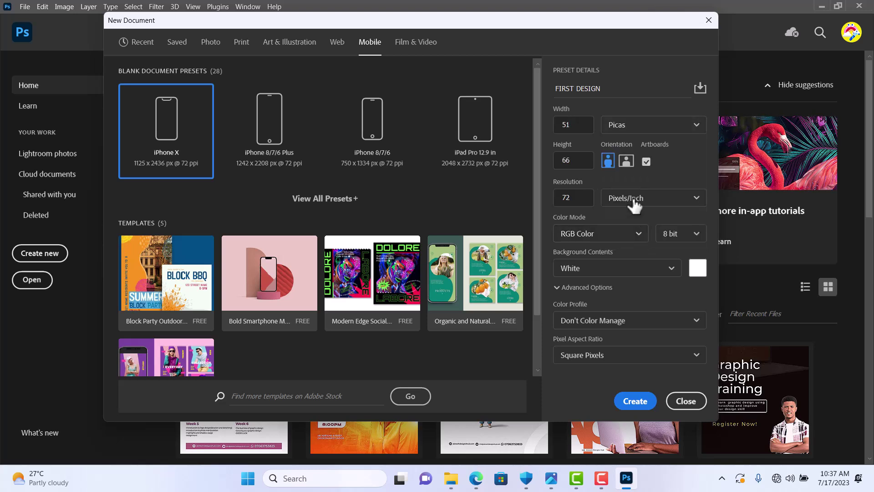
pyautogui.click(651, 130)
pyautogui.click(628, 164)
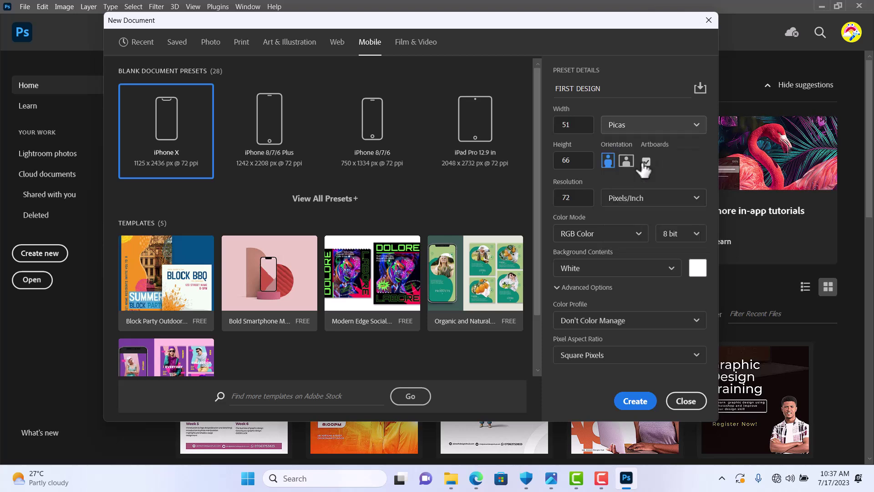
# Set the measurement units of the FIRST DESIGN document size to pixels.
pyautogui.click(652, 129)
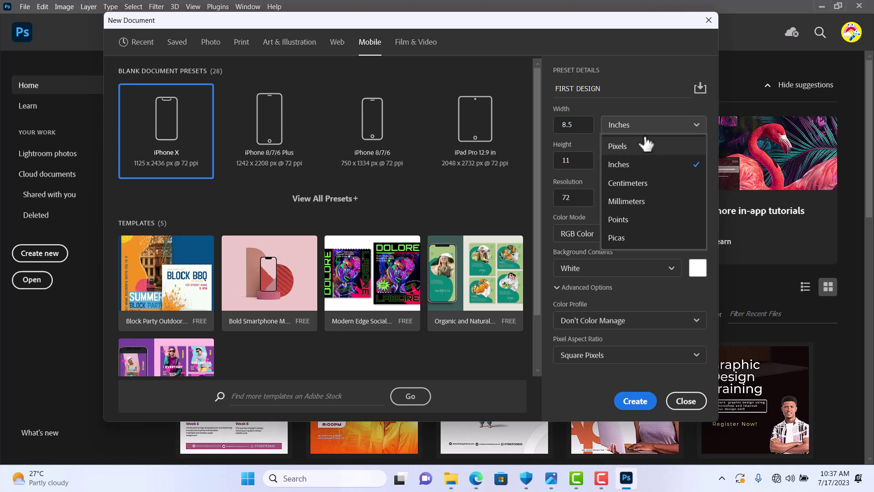
pyautogui.click(657, 110)
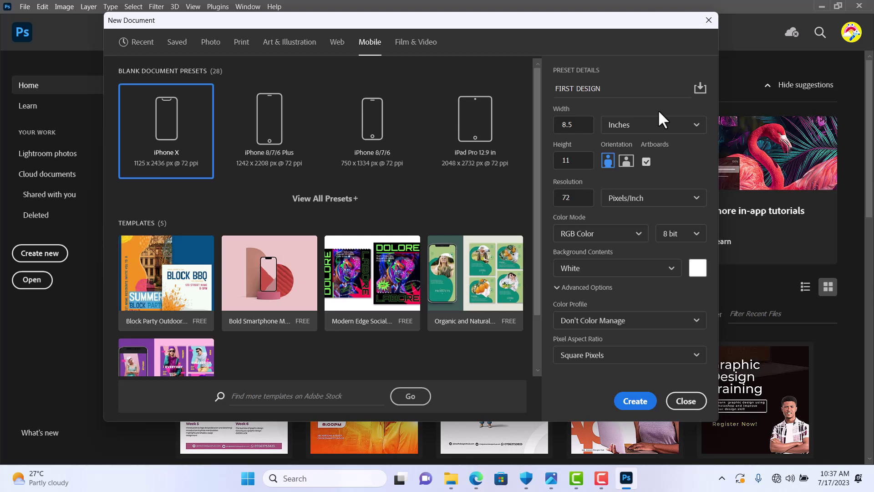
pyautogui.click(661, 127)
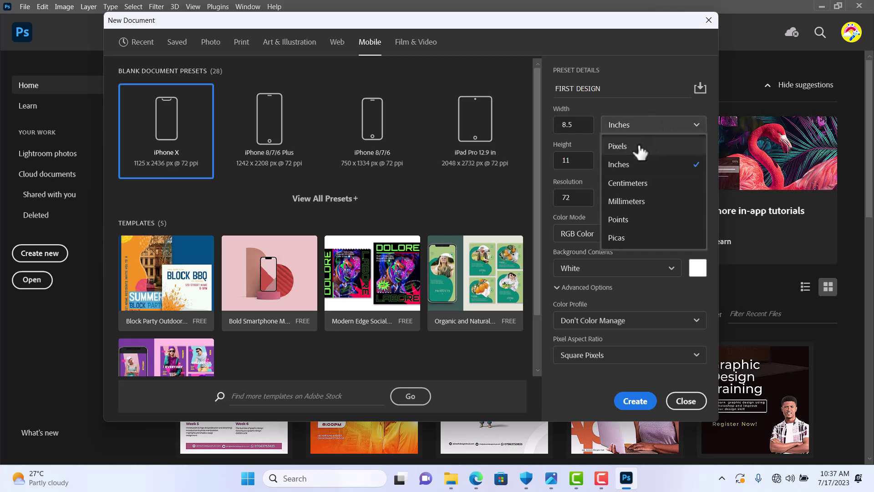
pyautogui.click(640, 147)
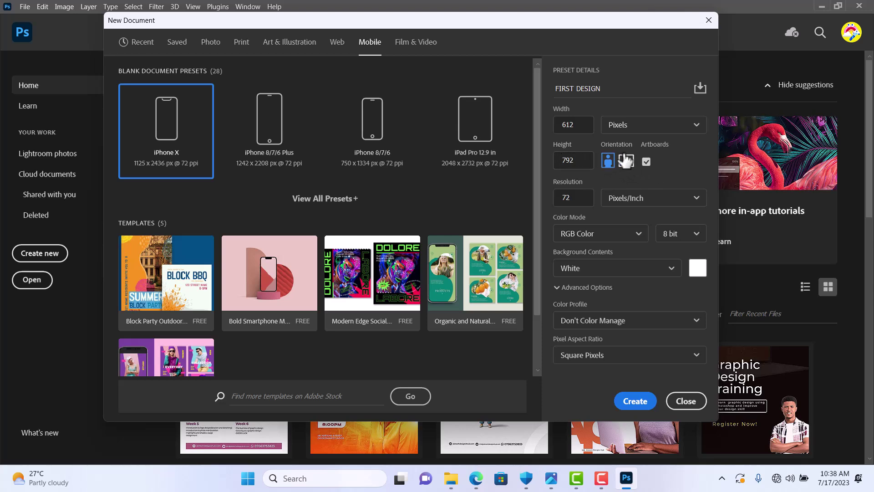
# Switch the measurement units of the FIRST DESIGN document size back to inches.
pyautogui.click(647, 130)
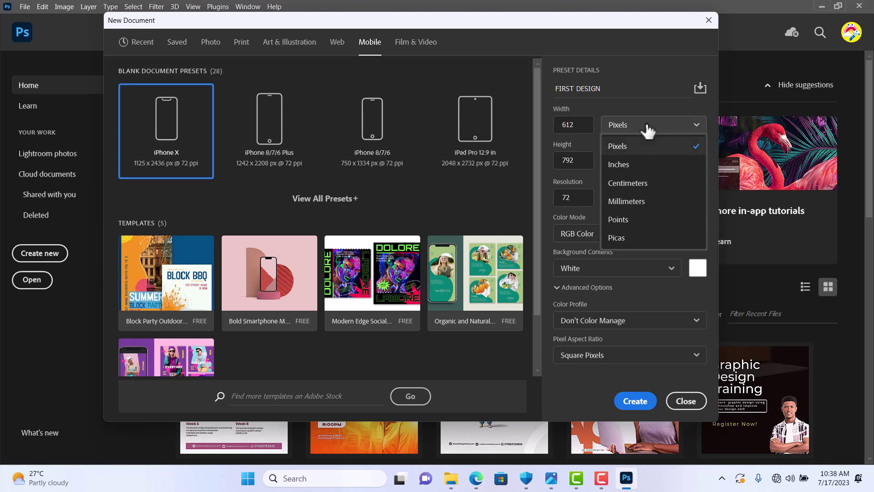
pyautogui.click(636, 165)
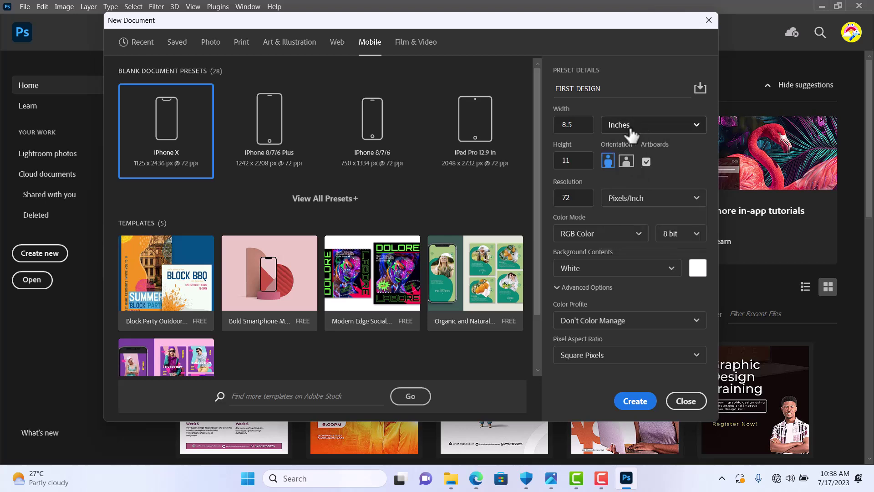
pyautogui.click(657, 132)
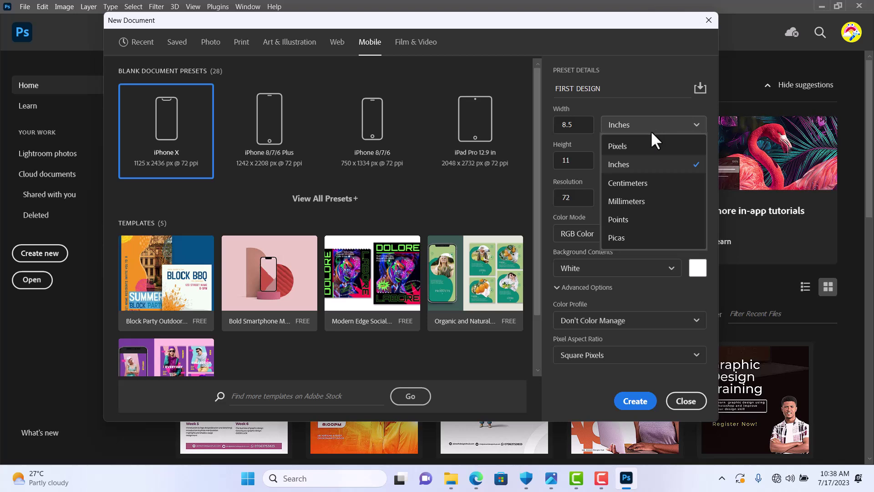
pyautogui.click(643, 165)
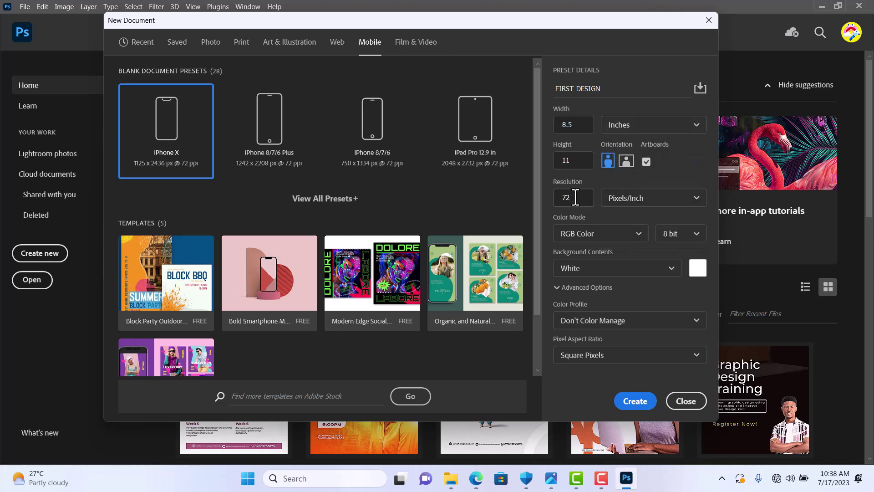
# Try document resolutions of 300 and 100, and settle on 300 with the unit kept at Pixels/Inch.
pyautogui.moveTo(576, 198); pyautogui.dragTo(559, 199)
pyautogui.write('300')
pyautogui.moveTo(577, 199); pyautogui.dragTo(556, 204)
pyautogui.write('100')
pyautogui.moveTo(579, 198); pyautogui.dragTo(557, 200)
pyautogui.write('300')
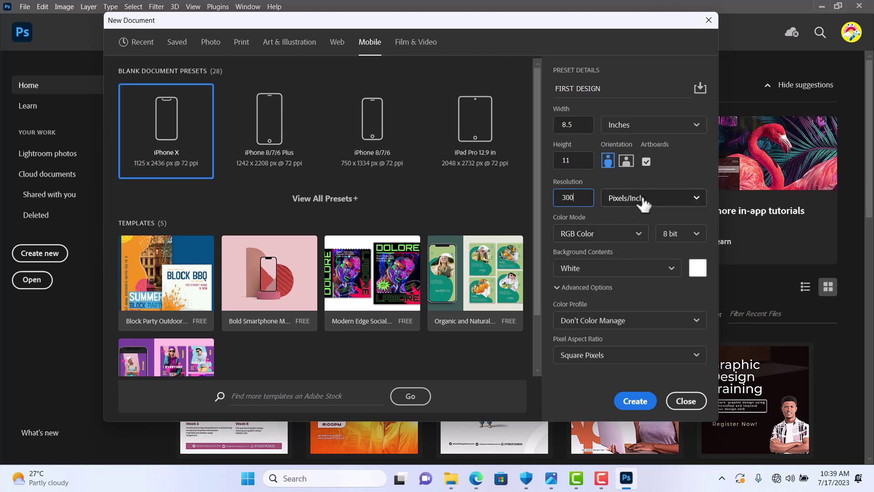
pyautogui.click(658, 197)
pyautogui.click(658, 197)
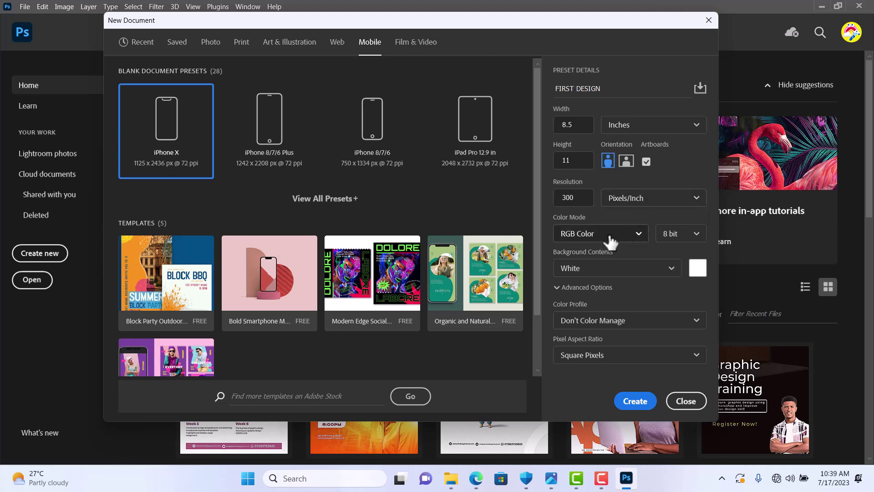
# Examine the color mode choices offered for the FIRST DESIGN document, keeping RGB Color.
pyautogui.click(623, 235)
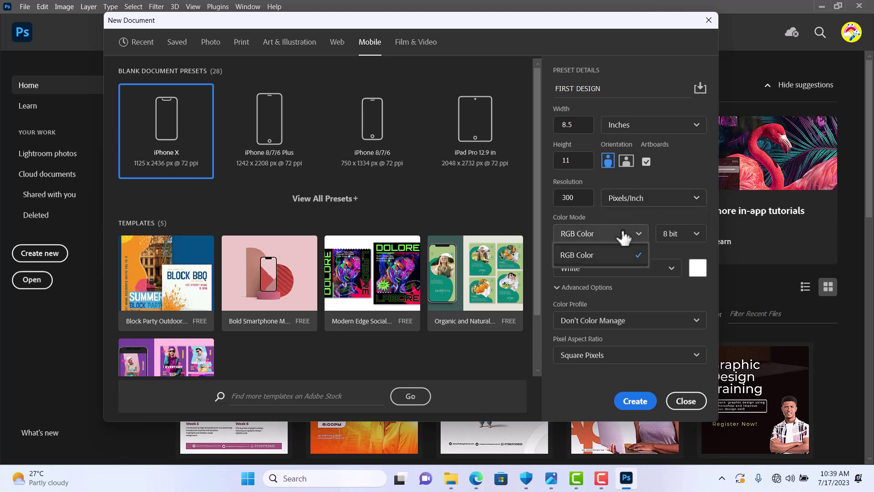
pyautogui.click(623, 235)
pyautogui.click(623, 234)
pyautogui.click(623, 233)
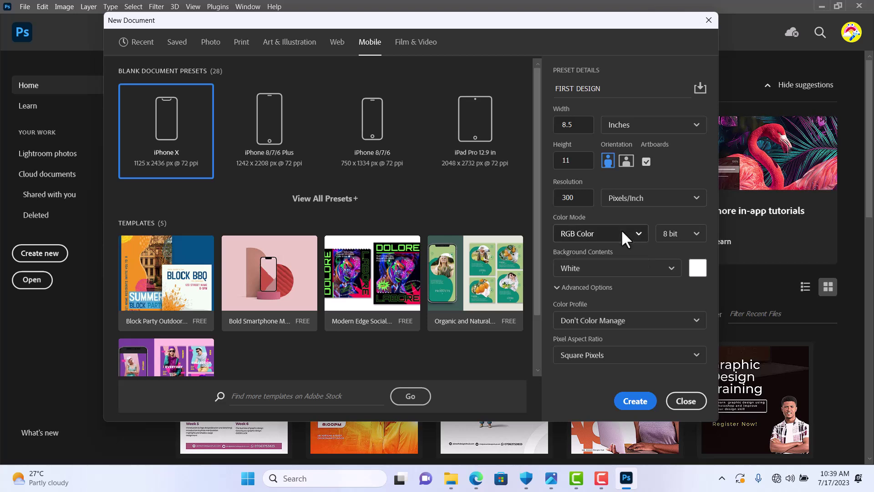
pyautogui.click(622, 233)
pyautogui.click(623, 233)
pyautogui.click(640, 234)
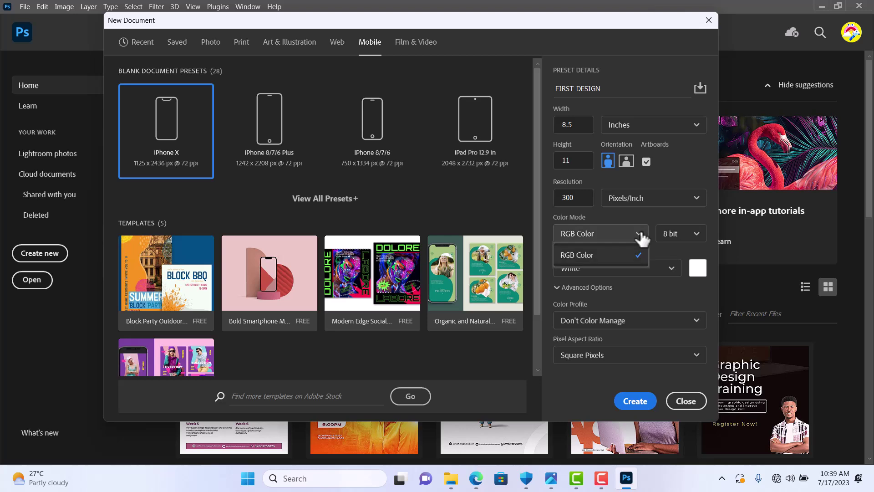
pyautogui.click(641, 231)
pyautogui.click(639, 236)
pyautogui.click(635, 232)
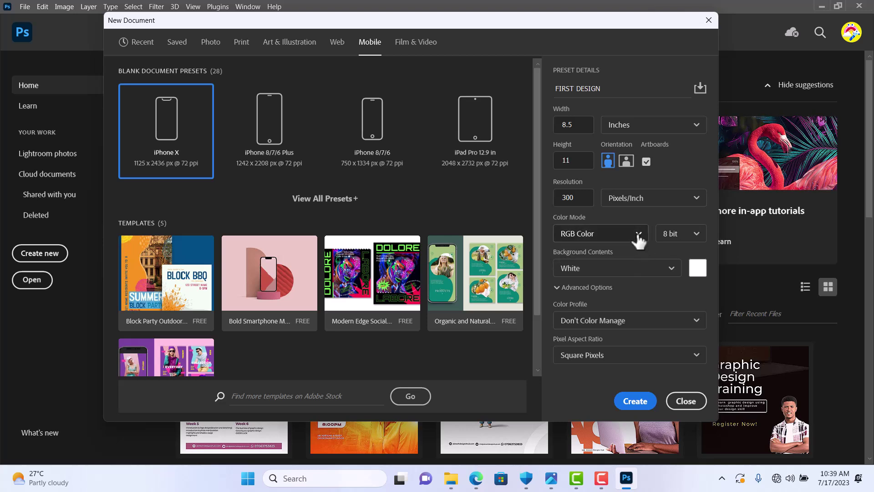
pyautogui.click(638, 233)
pyautogui.click(637, 233)
pyautogui.click(639, 234)
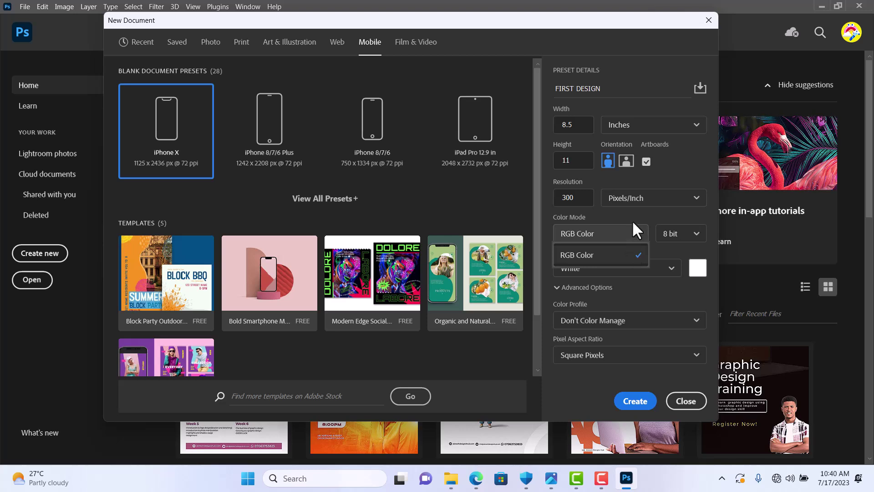
pyautogui.click(633, 222)
pyautogui.click(631, 232)
pyautogui.click(638, 212)
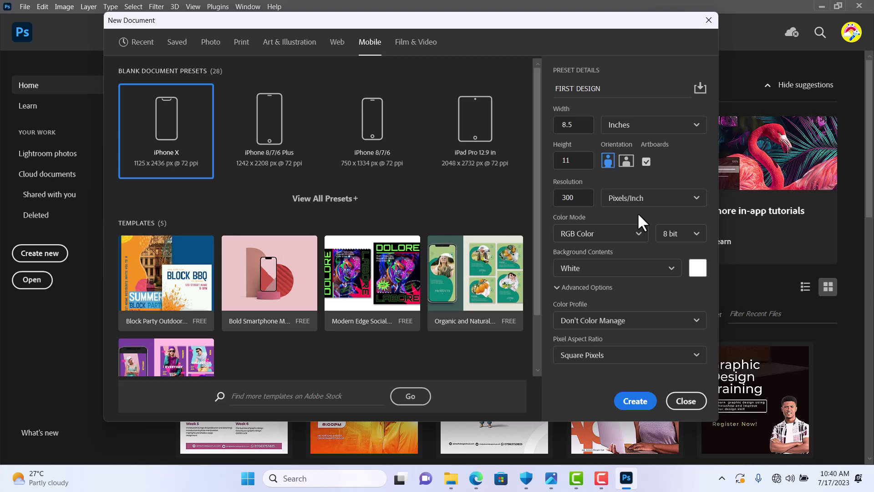
pyautogui.click(630, 238)
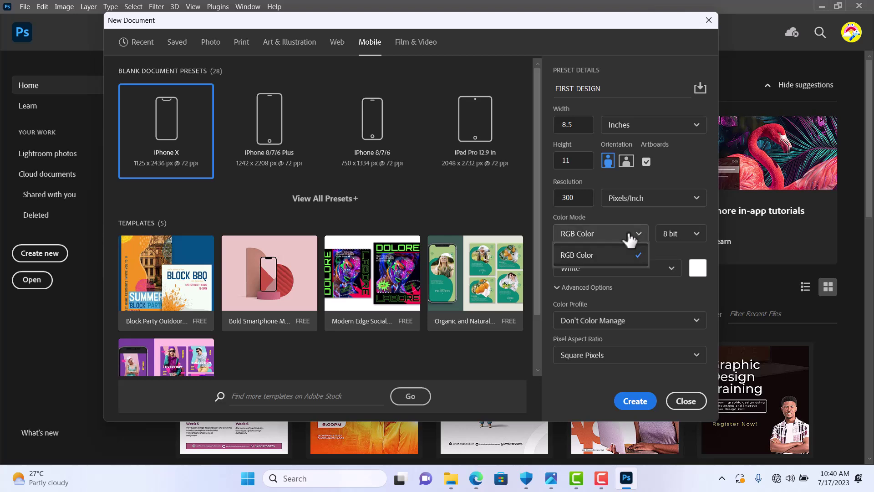
pyautogui.click(629, 238)
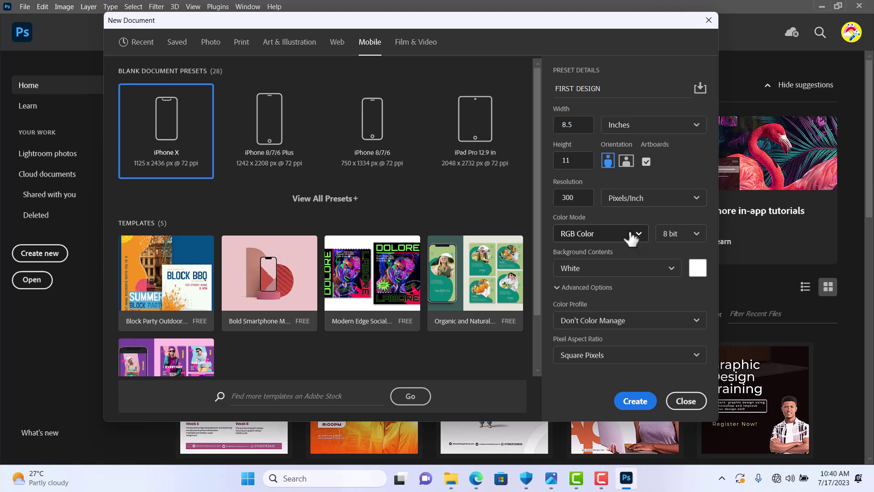
pyautogui.click(630, 232)
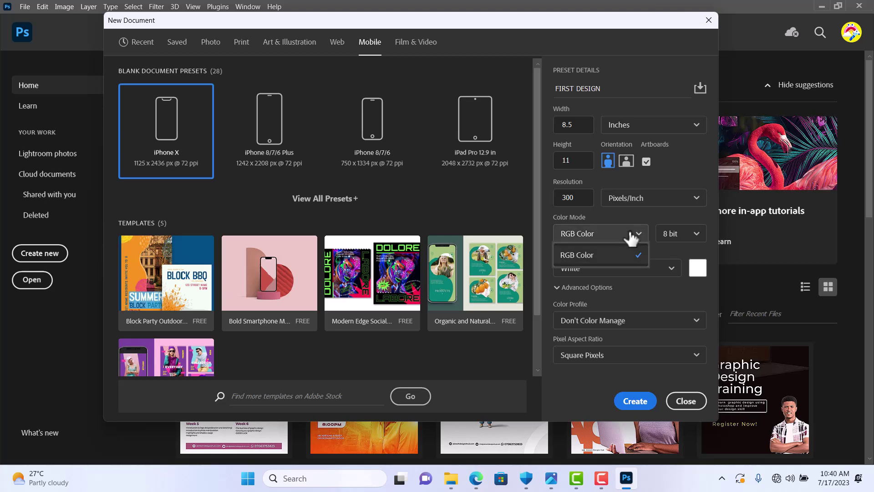
pyautogui.click(630, 233)
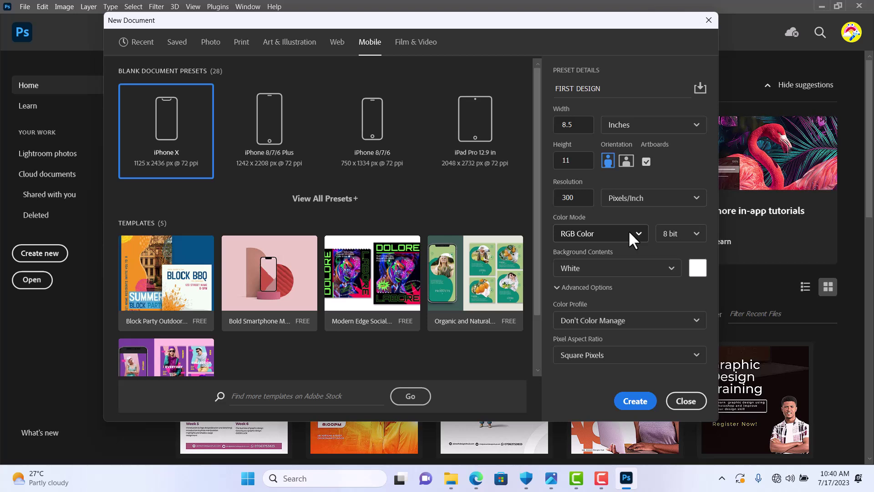
pyautogui.click(619, 231)
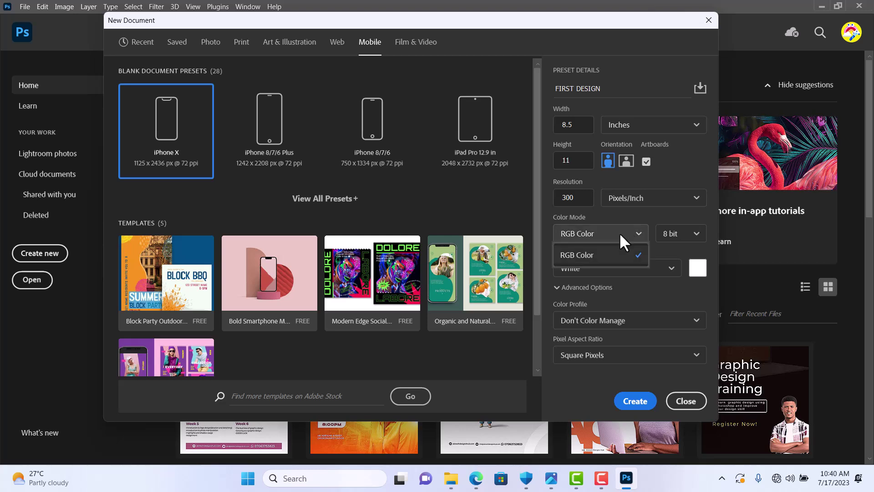
pyautogui.click(619, 232)
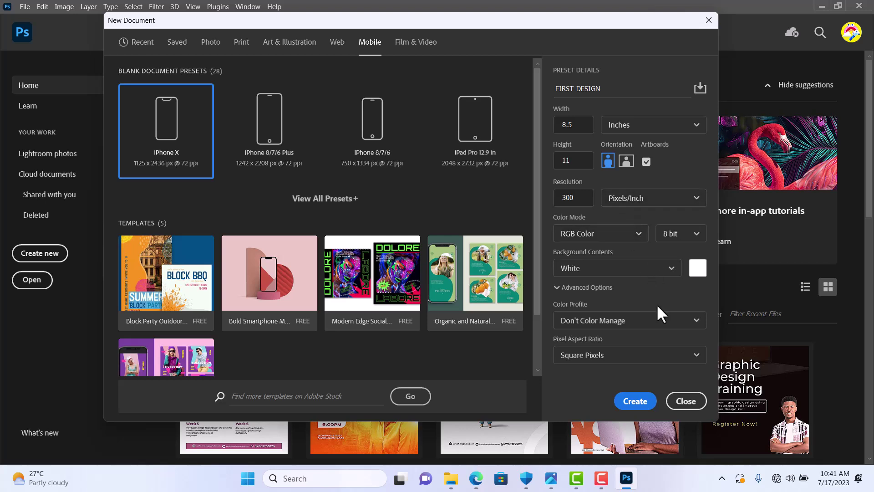
# Create the FIRST DESIGN document and expand the toolbox to a two-column layout.
pyautogui.click(634, 401)
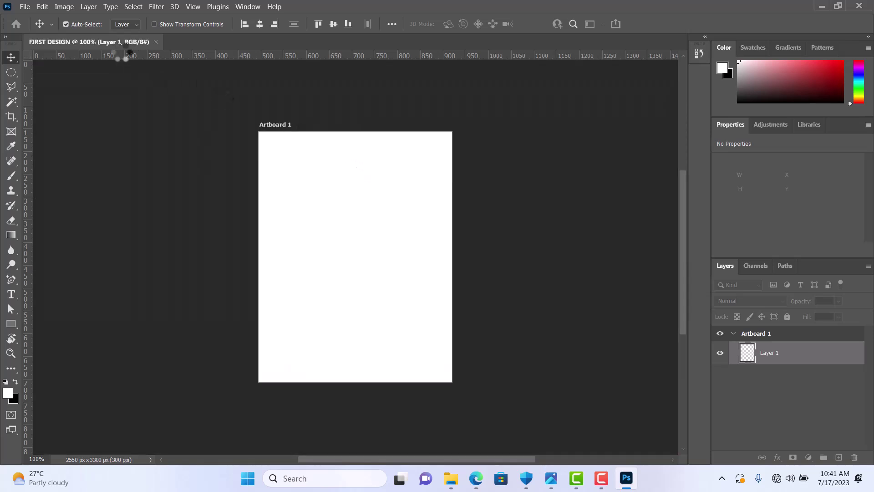
pyautogui.click(5, 36)
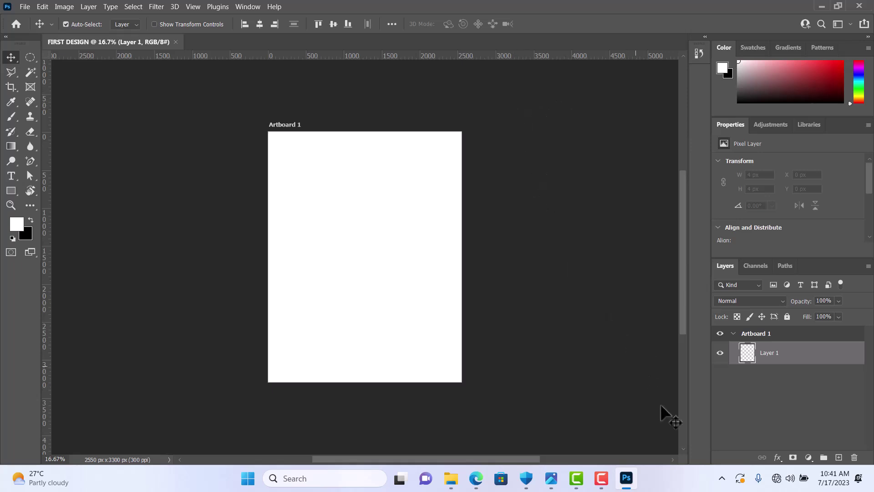
pyautogui.click(695, 473)
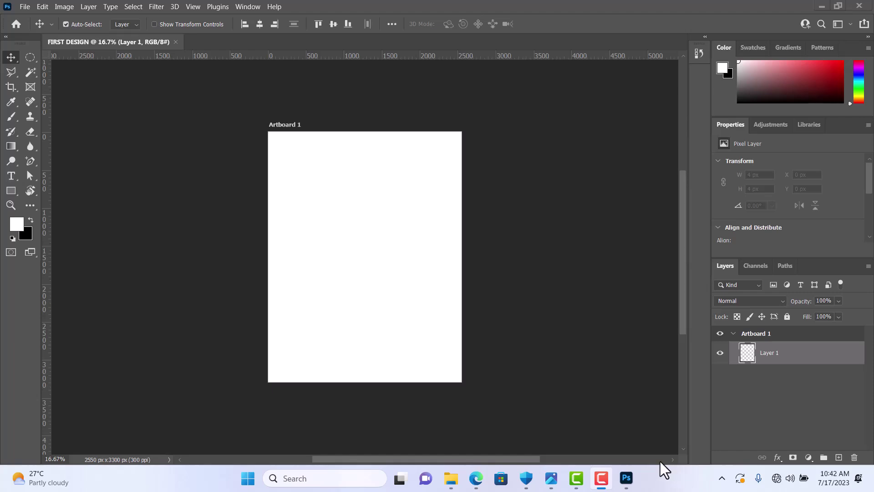